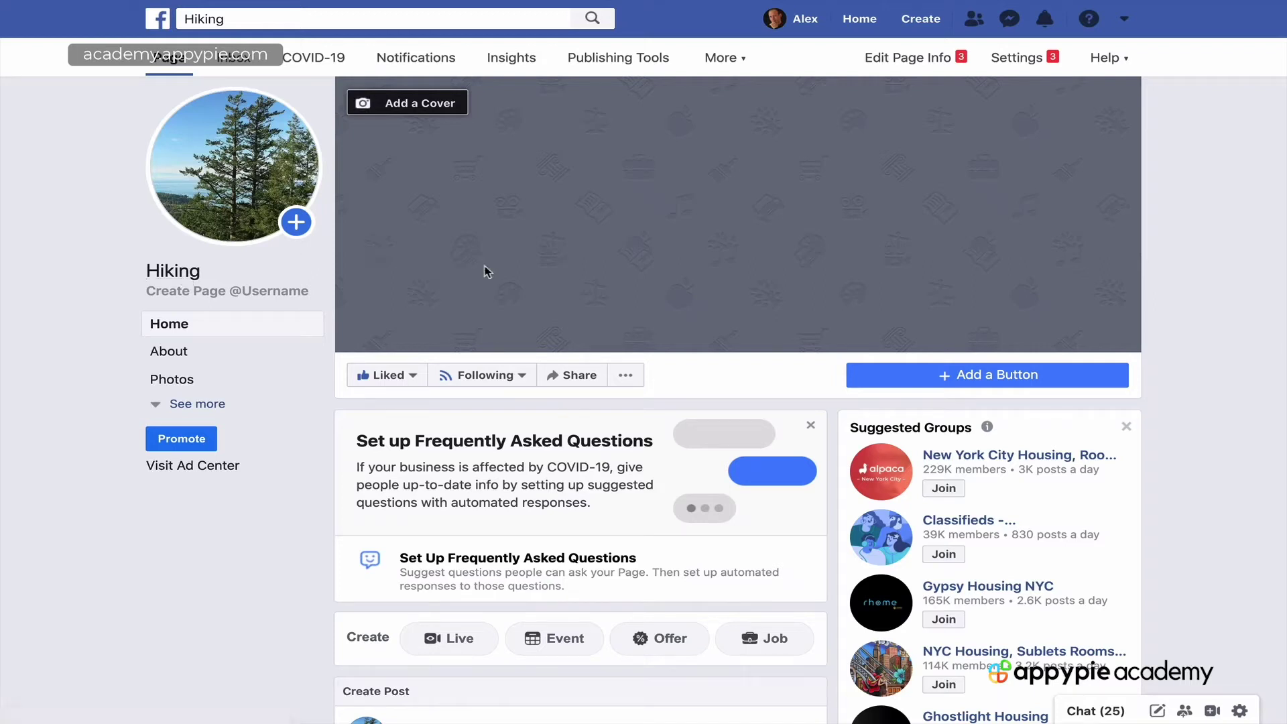
Show the Hiking page's About section with category Community, name Hiking and Our Story
click(169, 351)
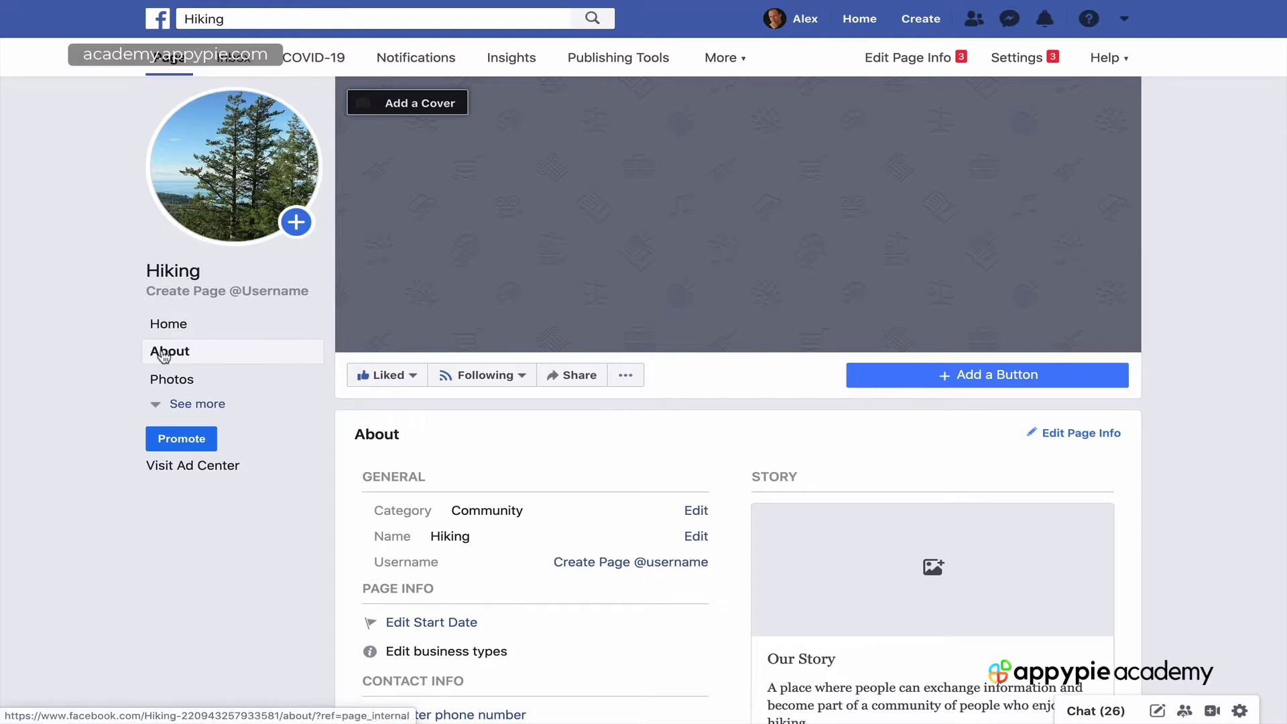
scroll(214, 365, down, 4)
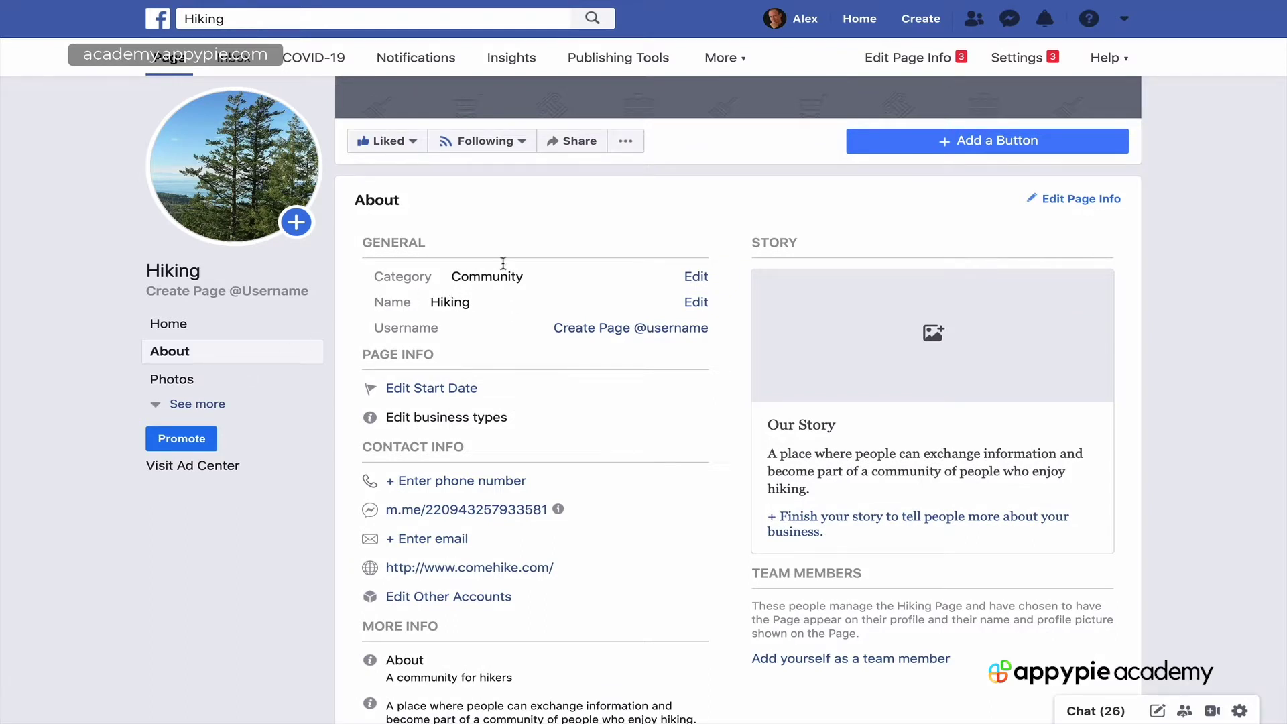
click(632, 328)
click(455, 379)
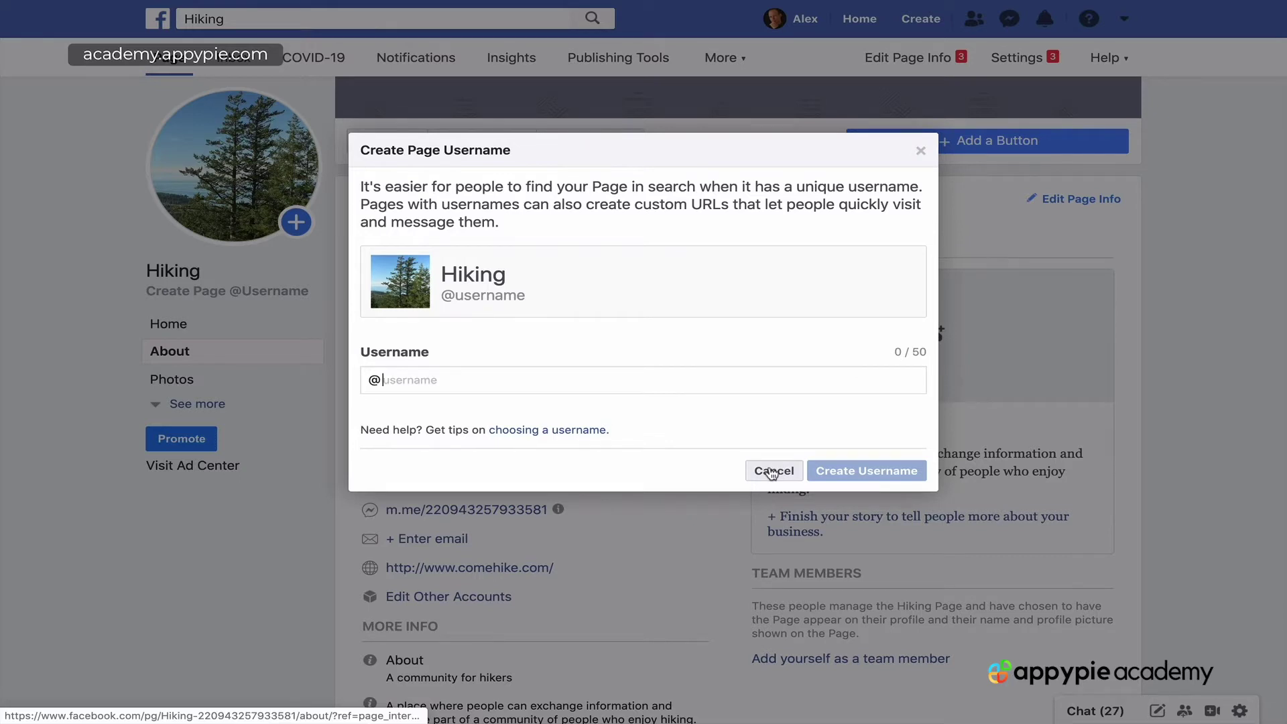
text(grouphikingpage)
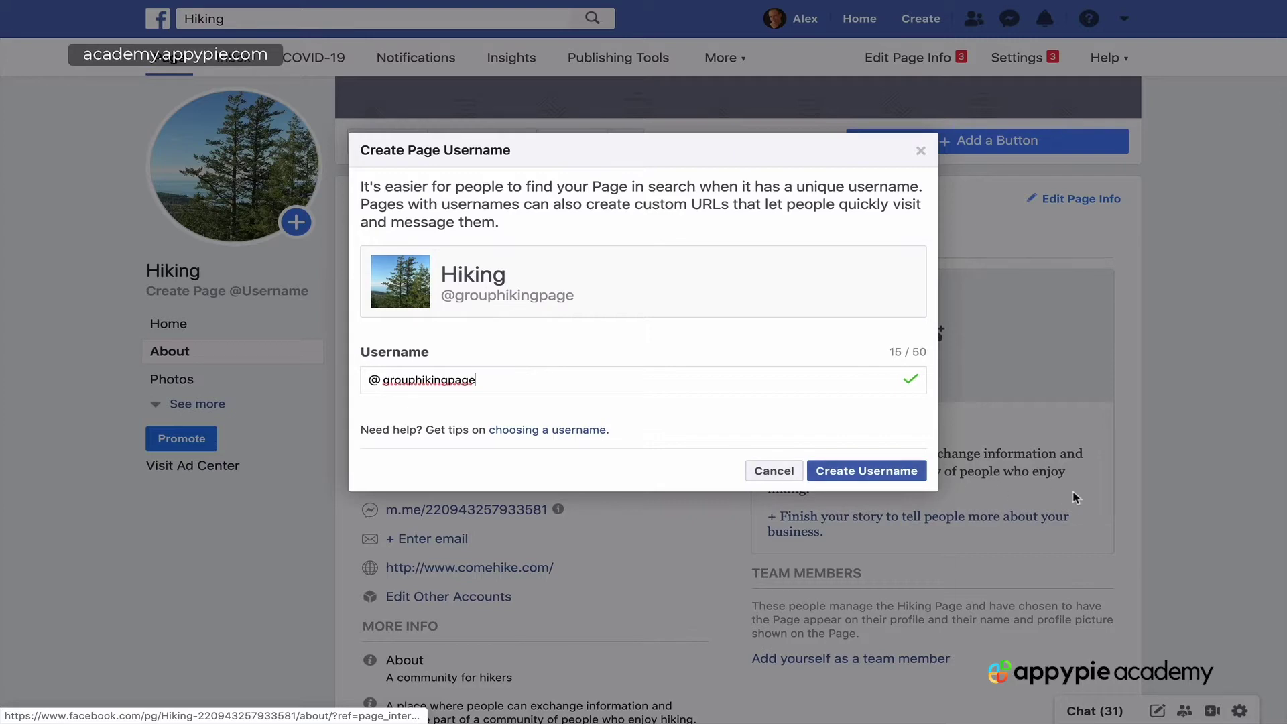
click(875, 474)
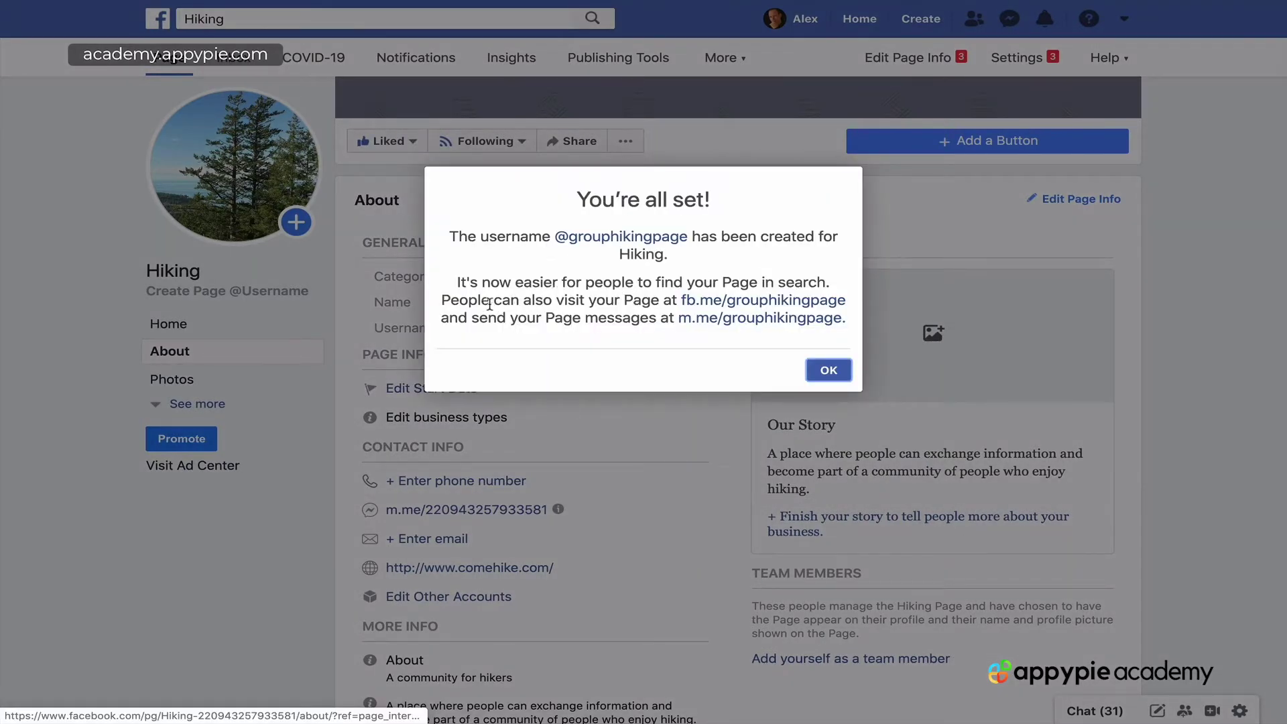
drag(677, 302, 819, 299)
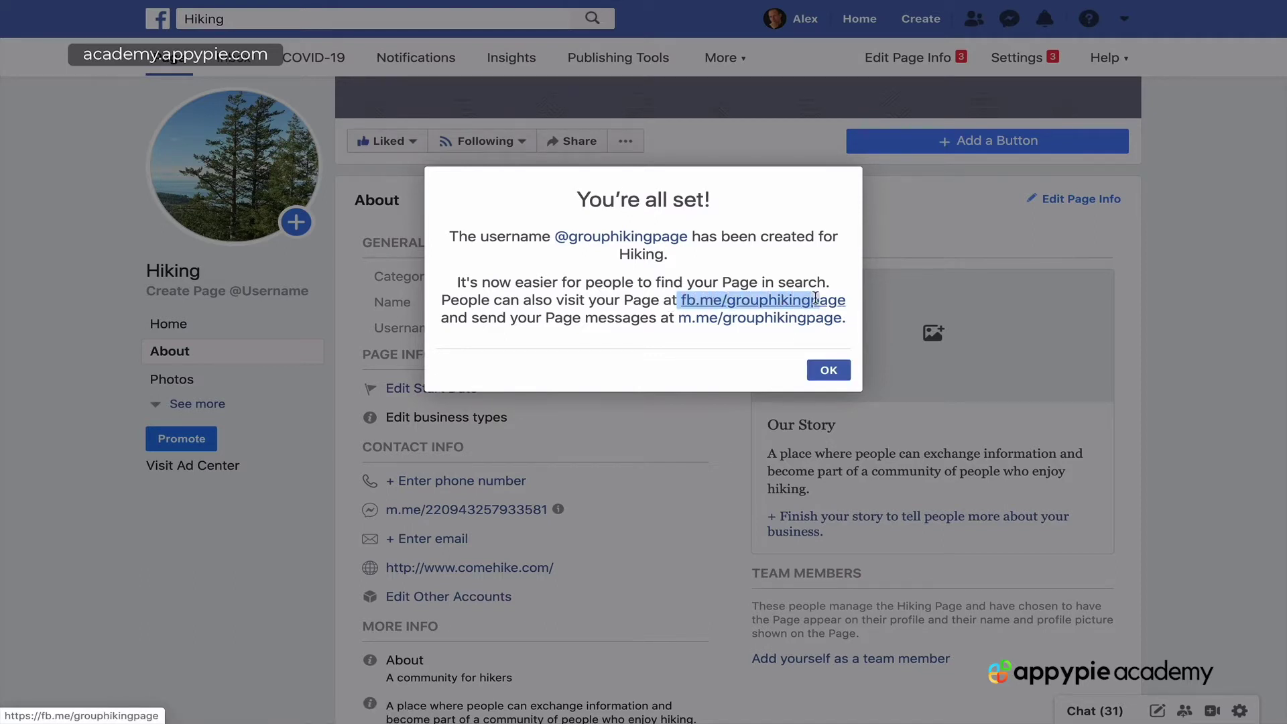
click(829, 369)
scroll(503, 395, down, 3)
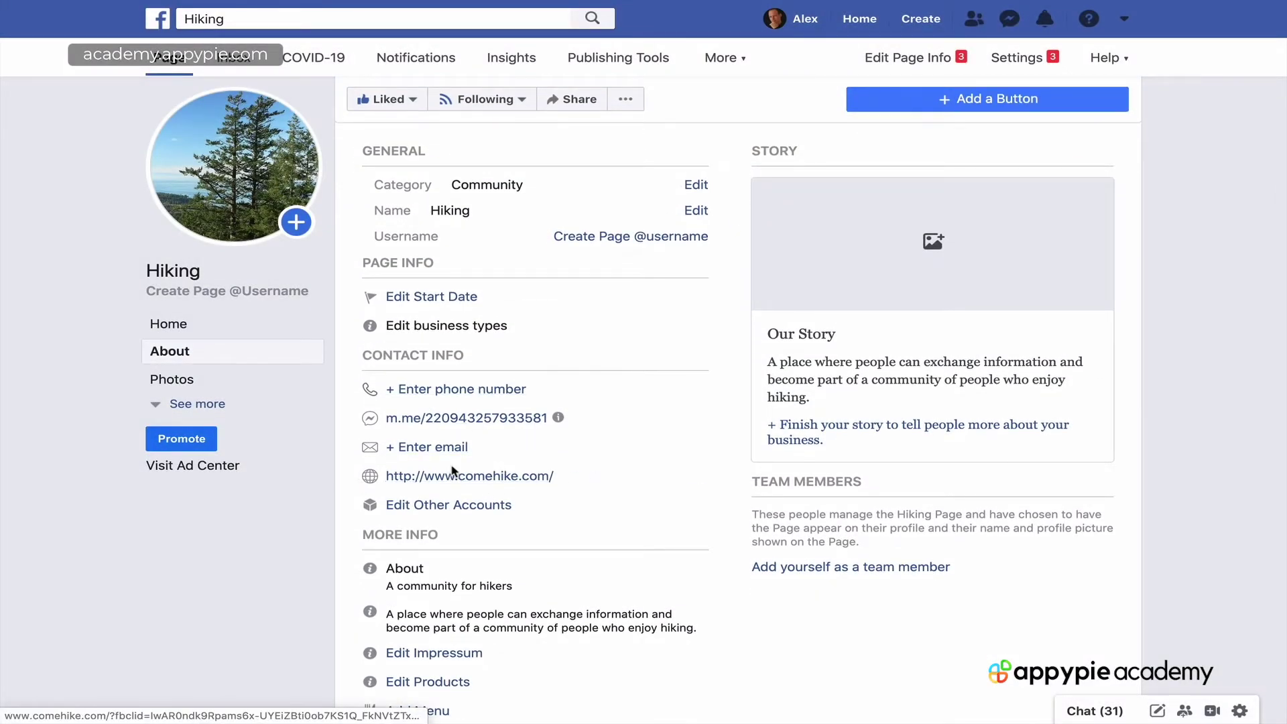
scroll(453, 472, down, 3)
scroll(452, 471, down, 1)
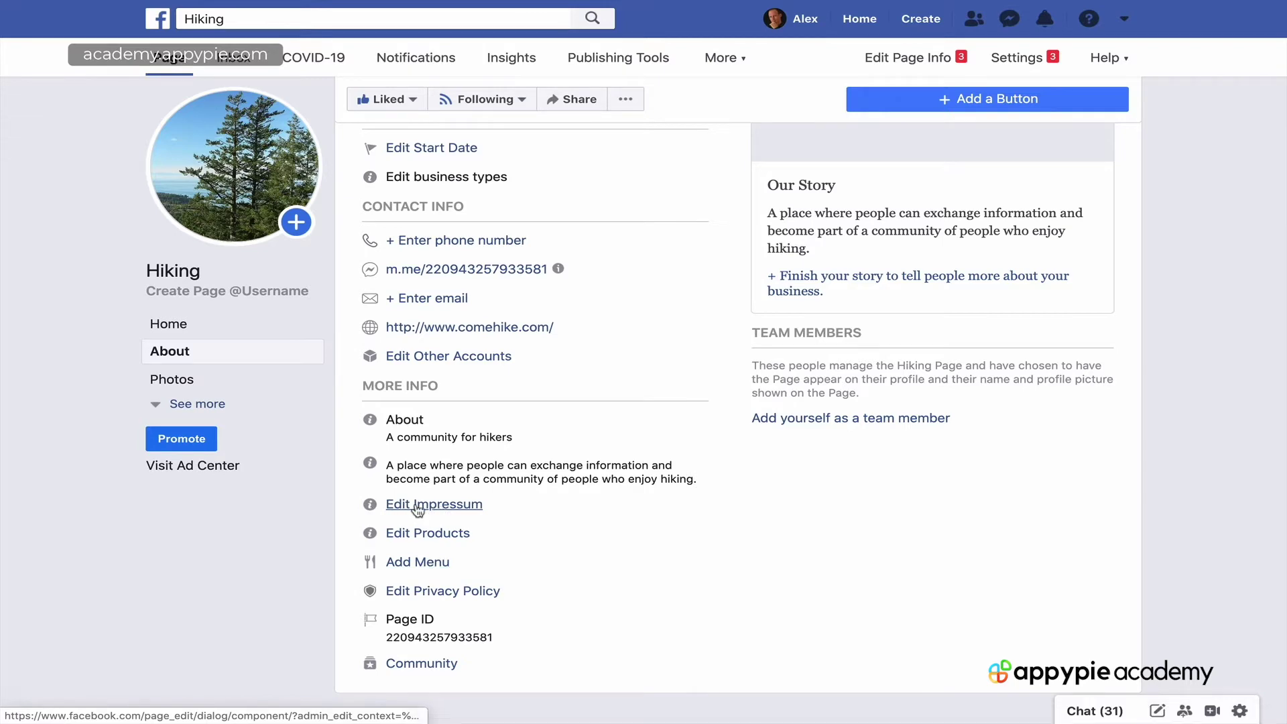
click(443, 506)
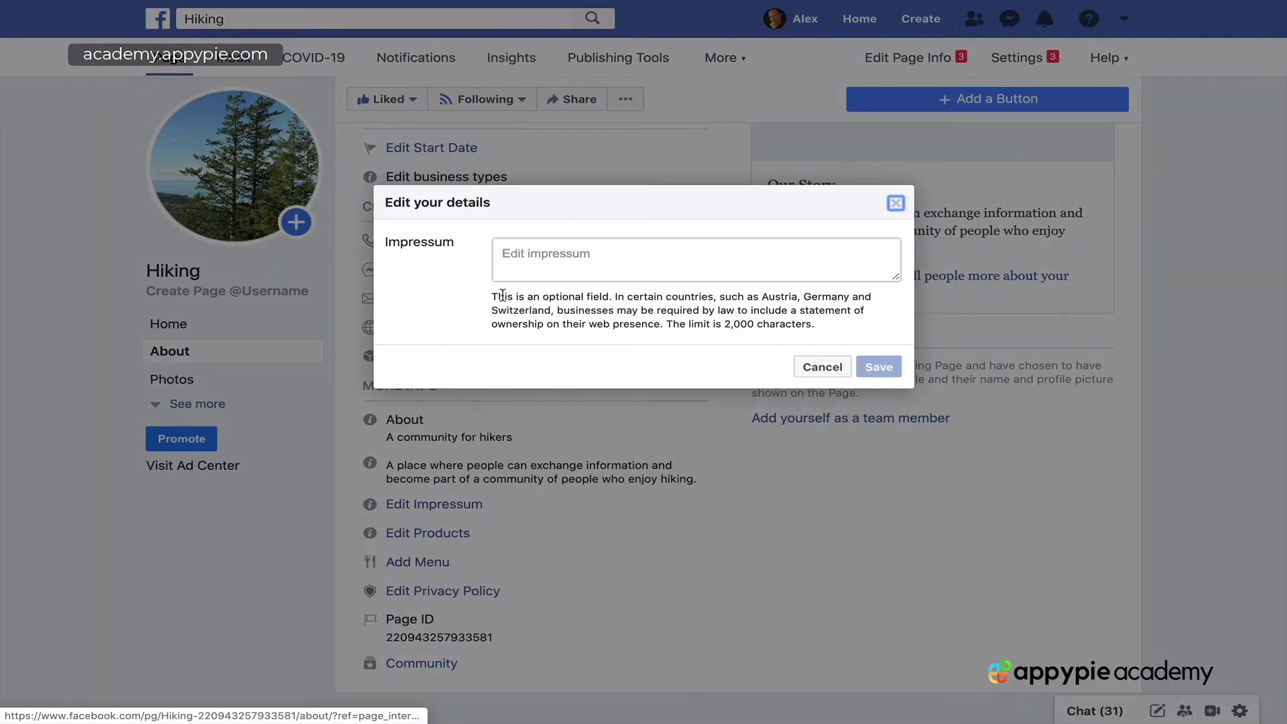
drag(505, 296, 655, 311)
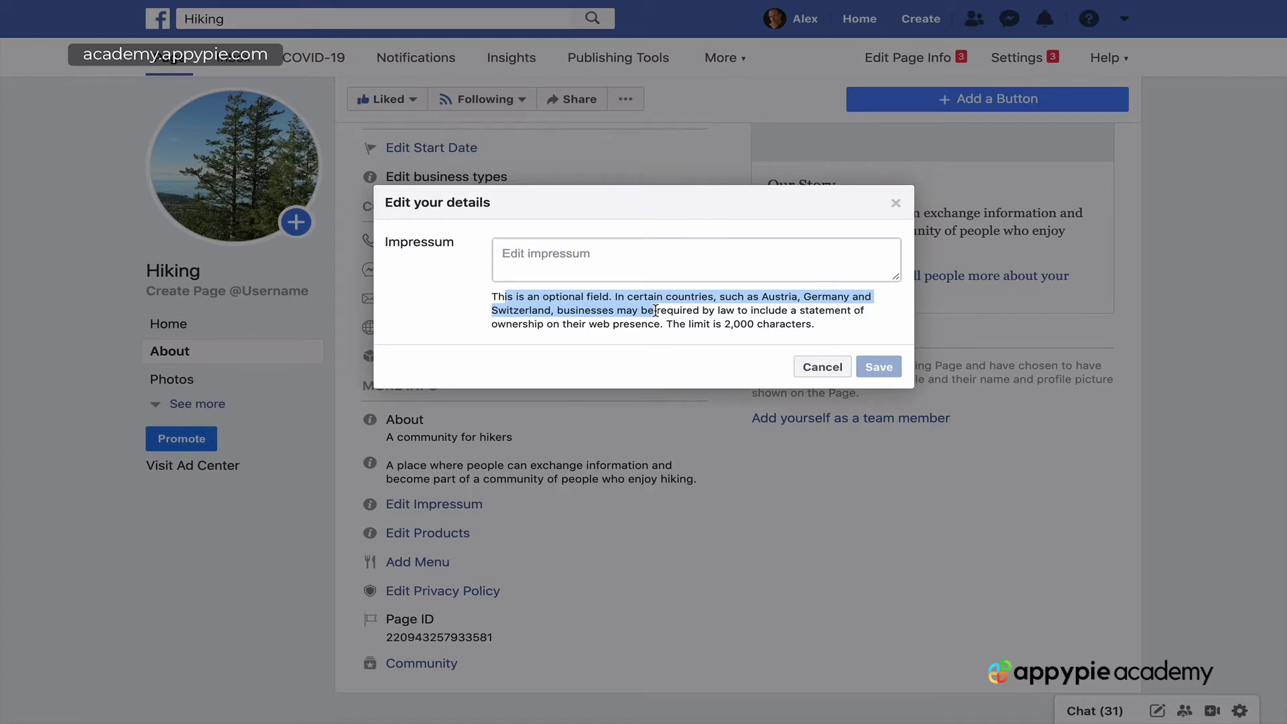
click(600, 254)
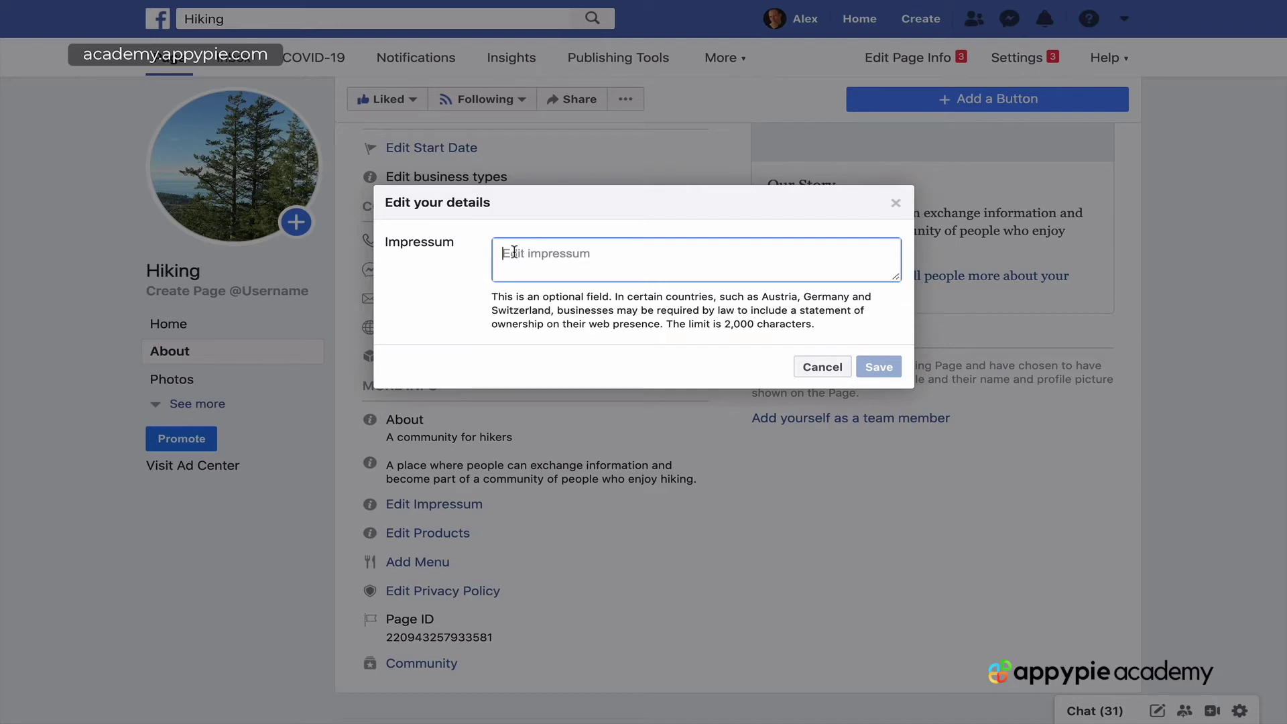
click(801, 372)
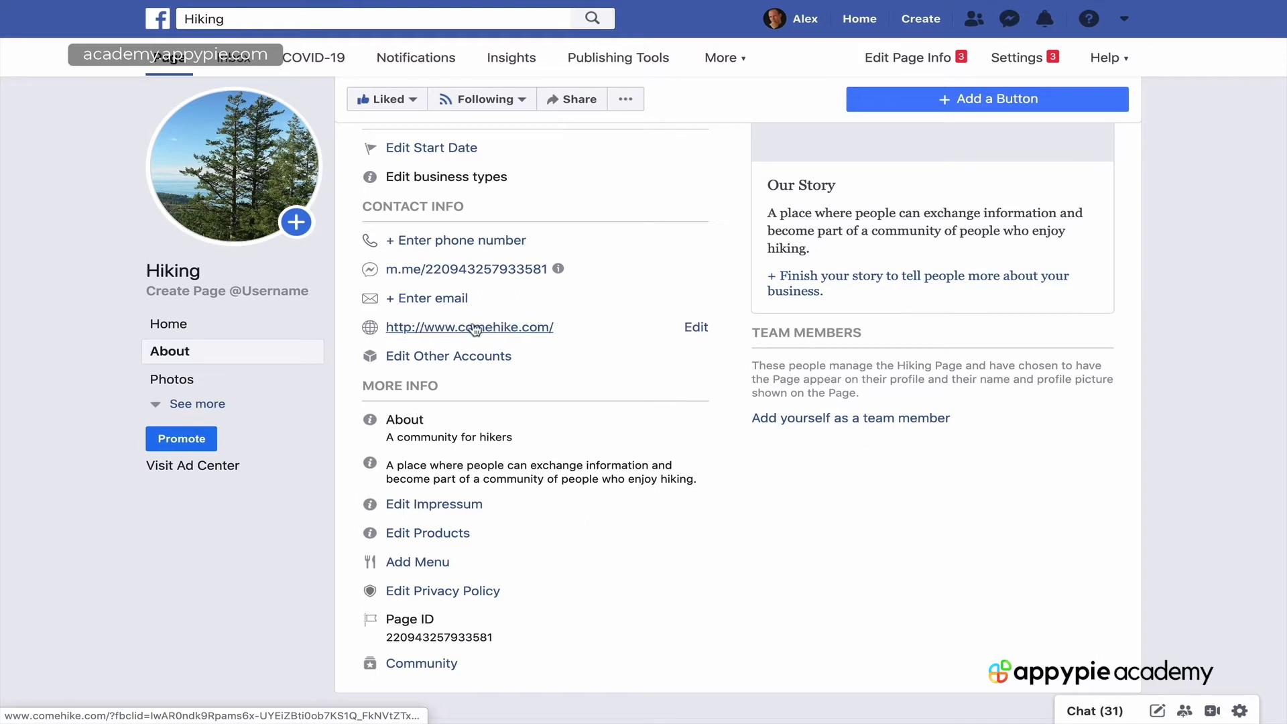
Open the Our Story editor from '+ Finish your story' in the Story card
scroll(475, 328, up, 3)
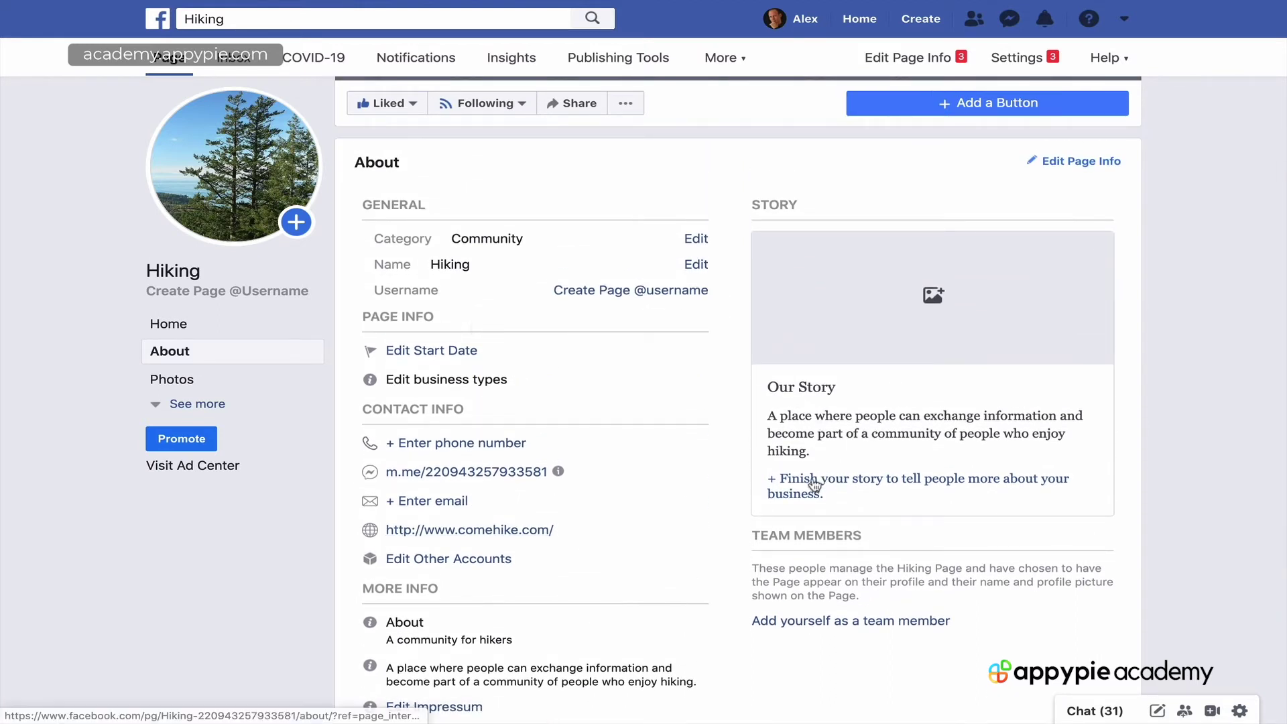
click(990, 484)
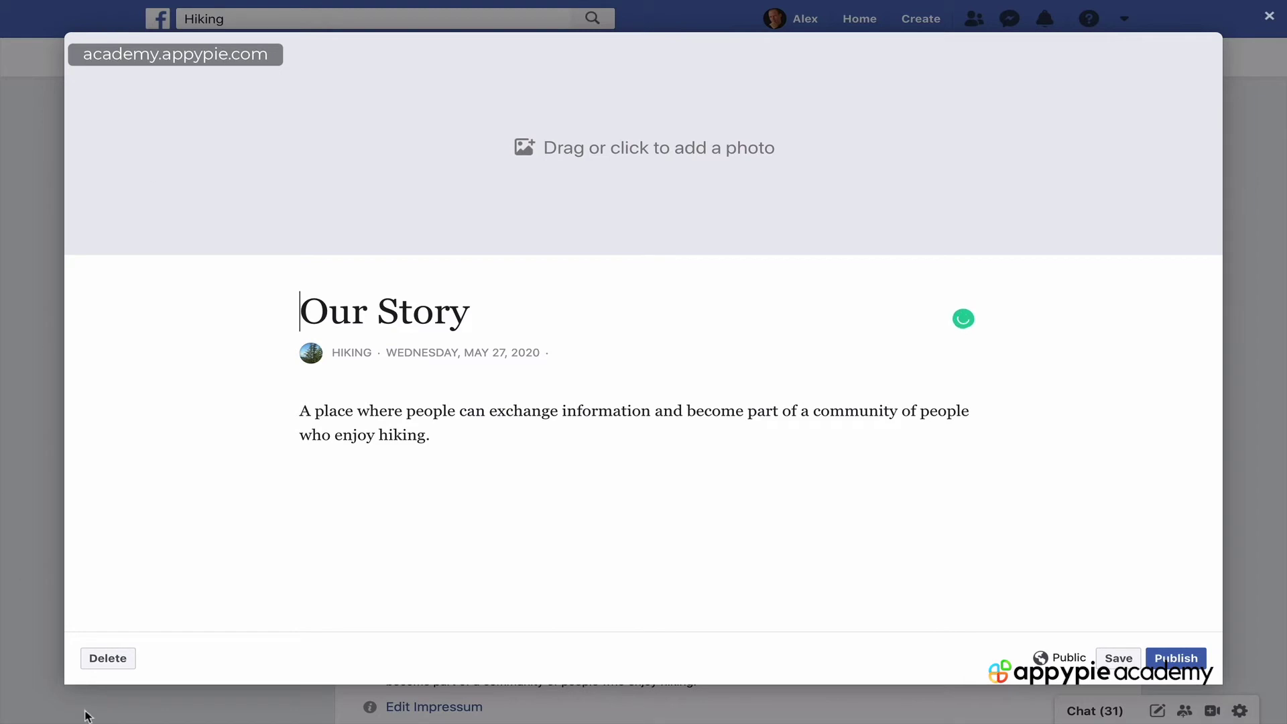
Delete the existing Our Story text and confirm the deletion
click(97, 662)
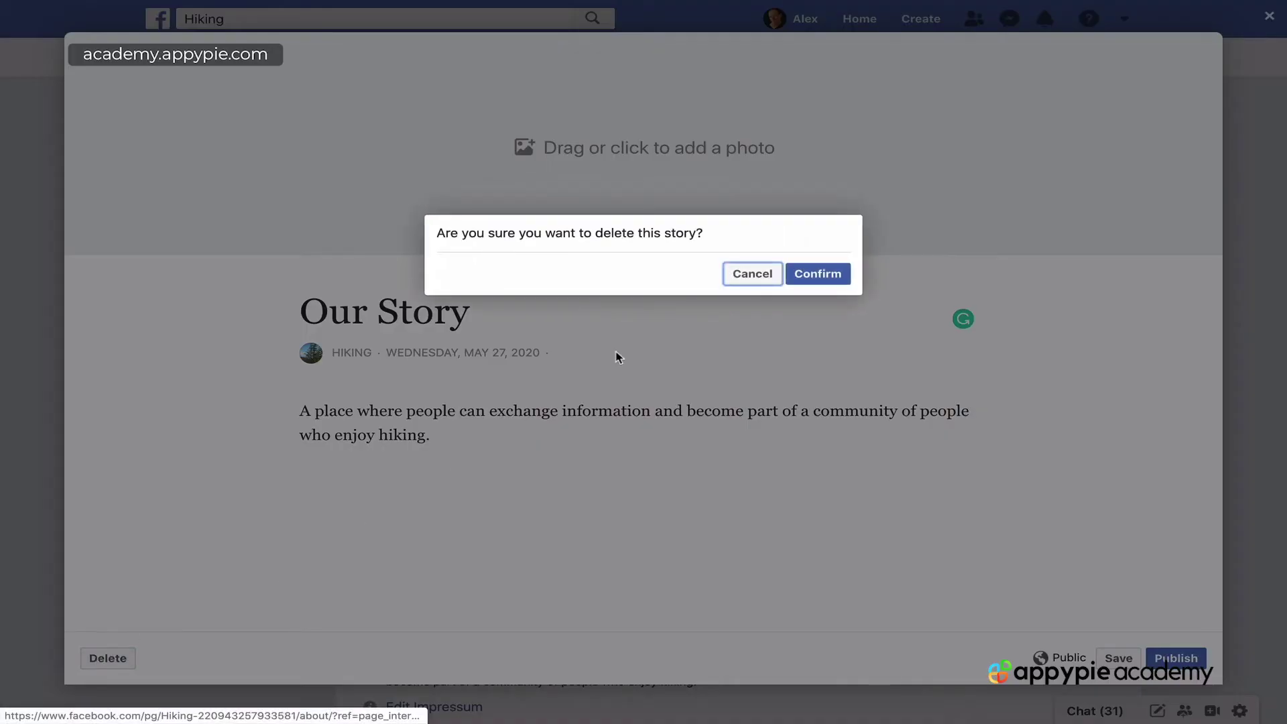
click(821, 273)
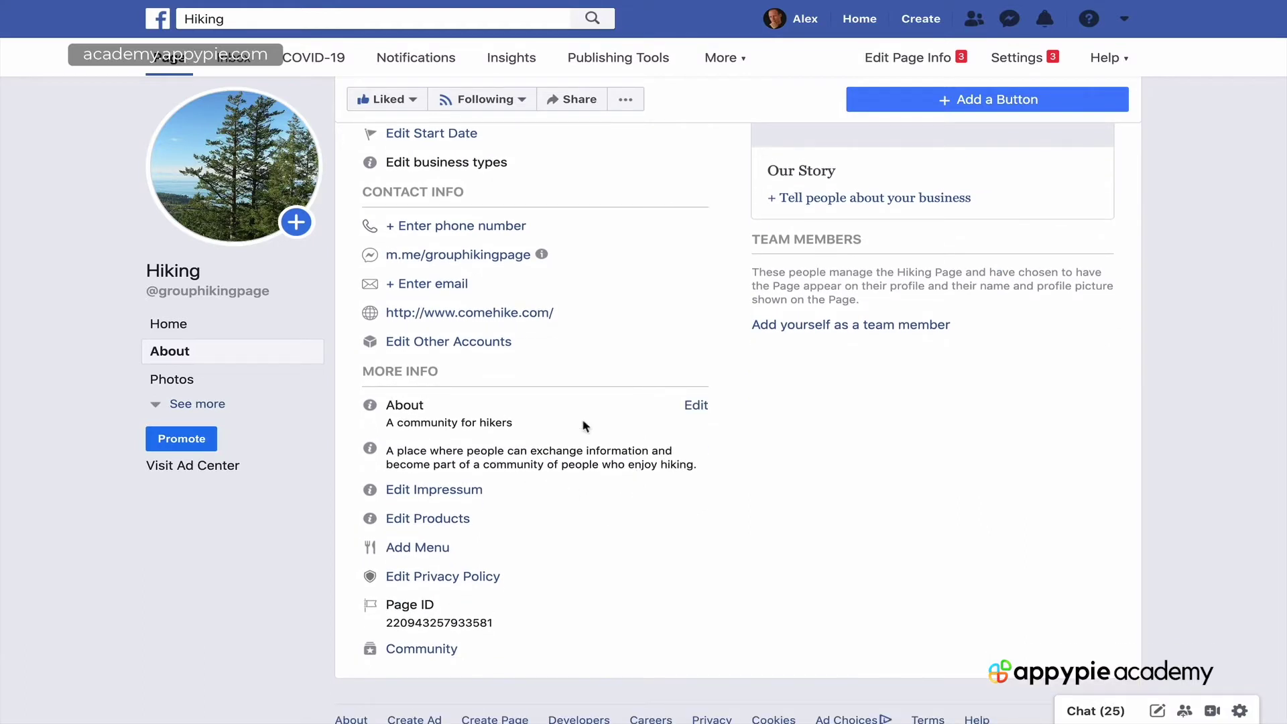
Save the description 'A community for hikers to hike together. This is a group hiking page.'
click(697, 407)
drag(648, 326, 778, 325)
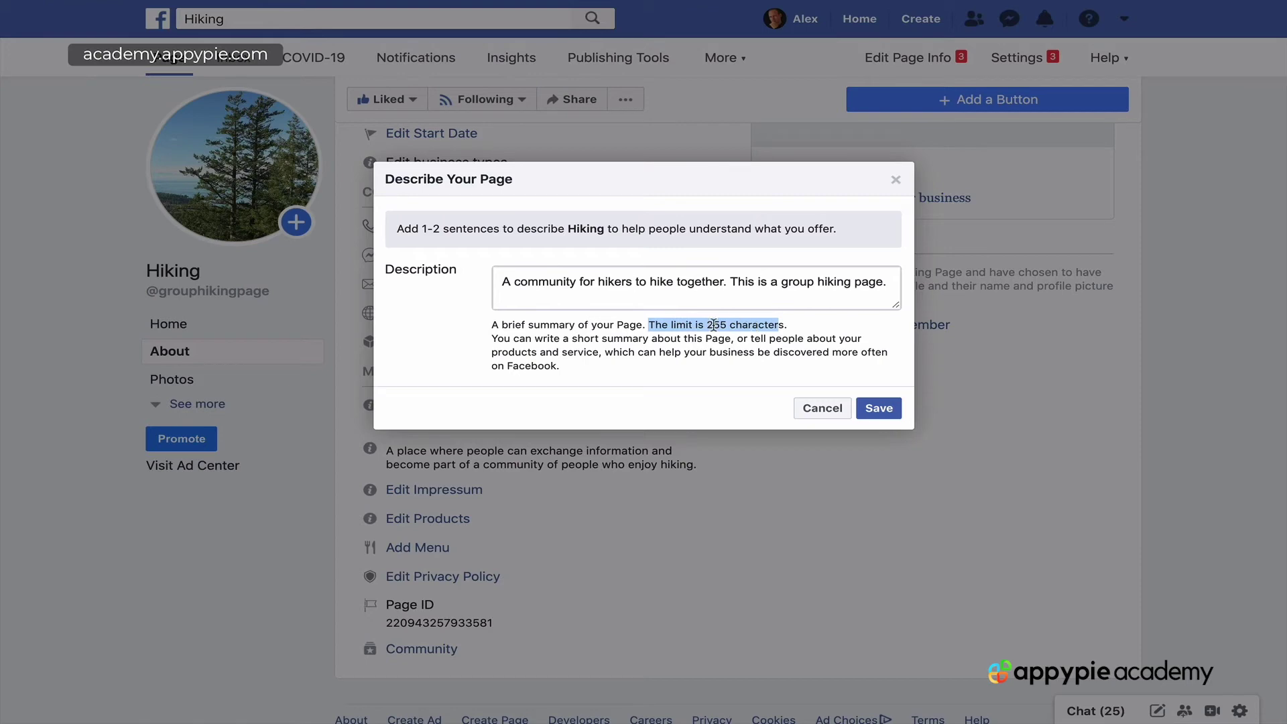
click(736, 333)
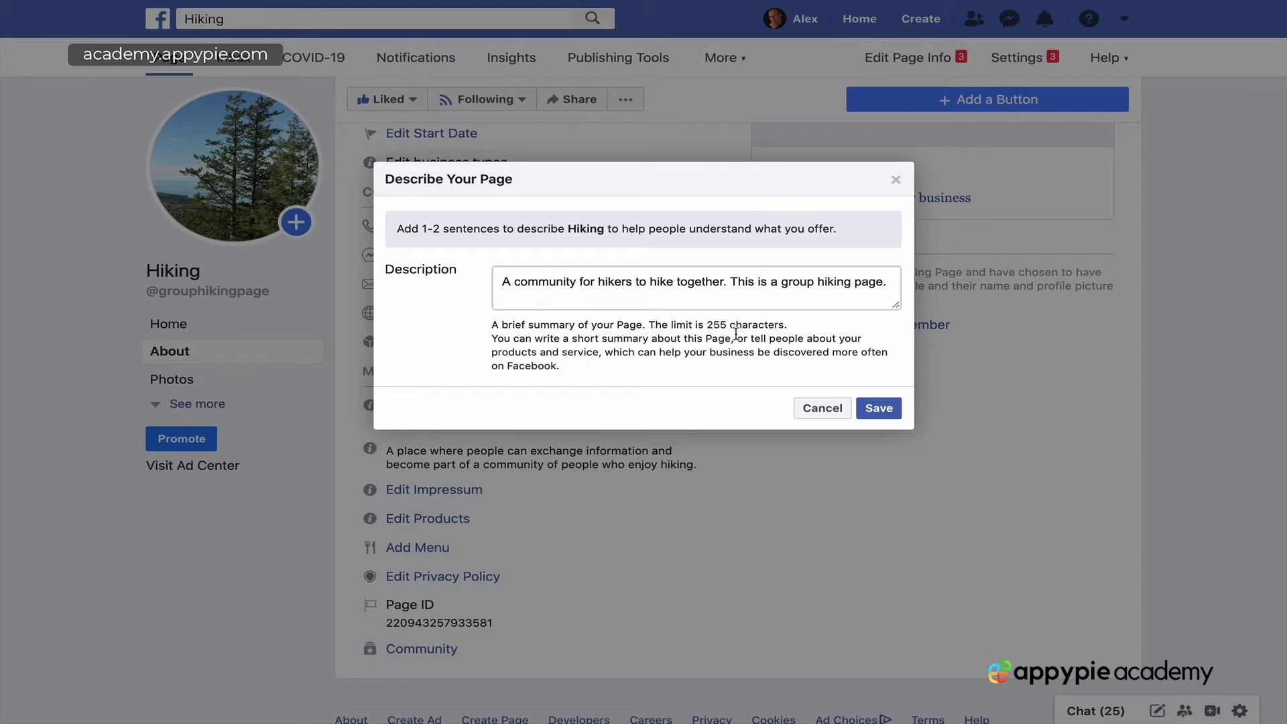
click(874, 408)
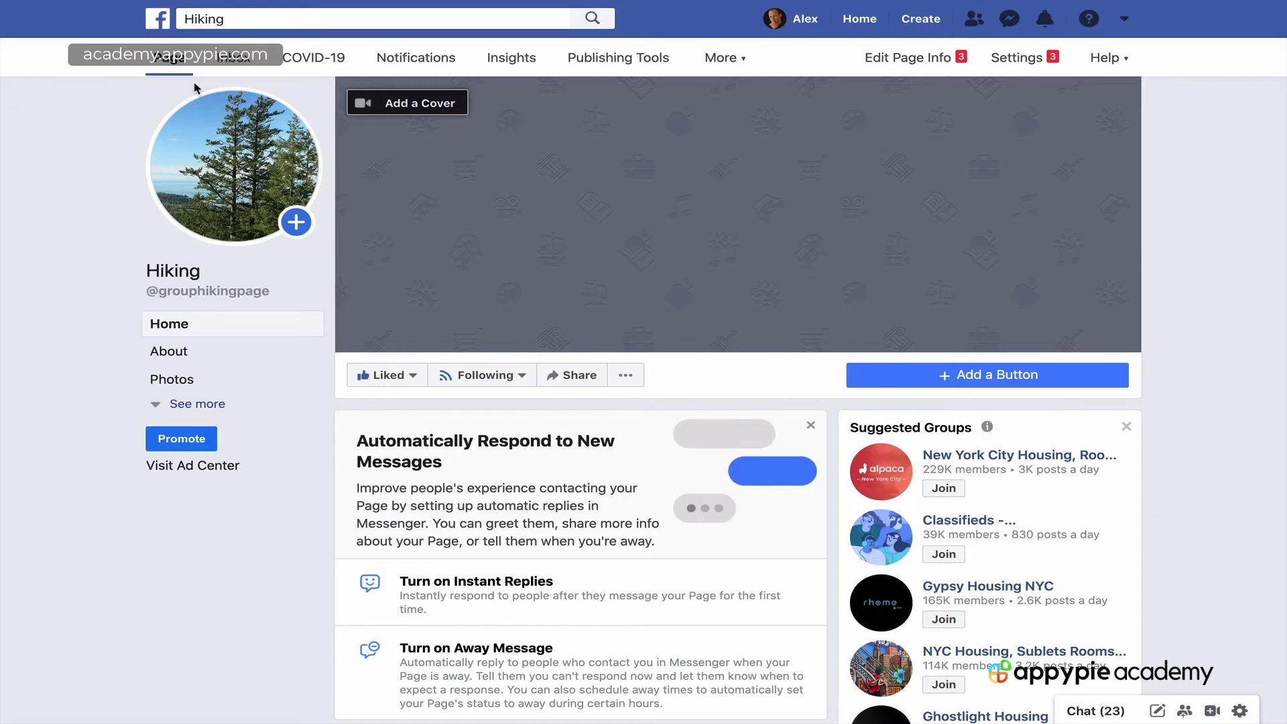
Review the Page Info form from Contact down through the MORE section and back
click(922, 64)
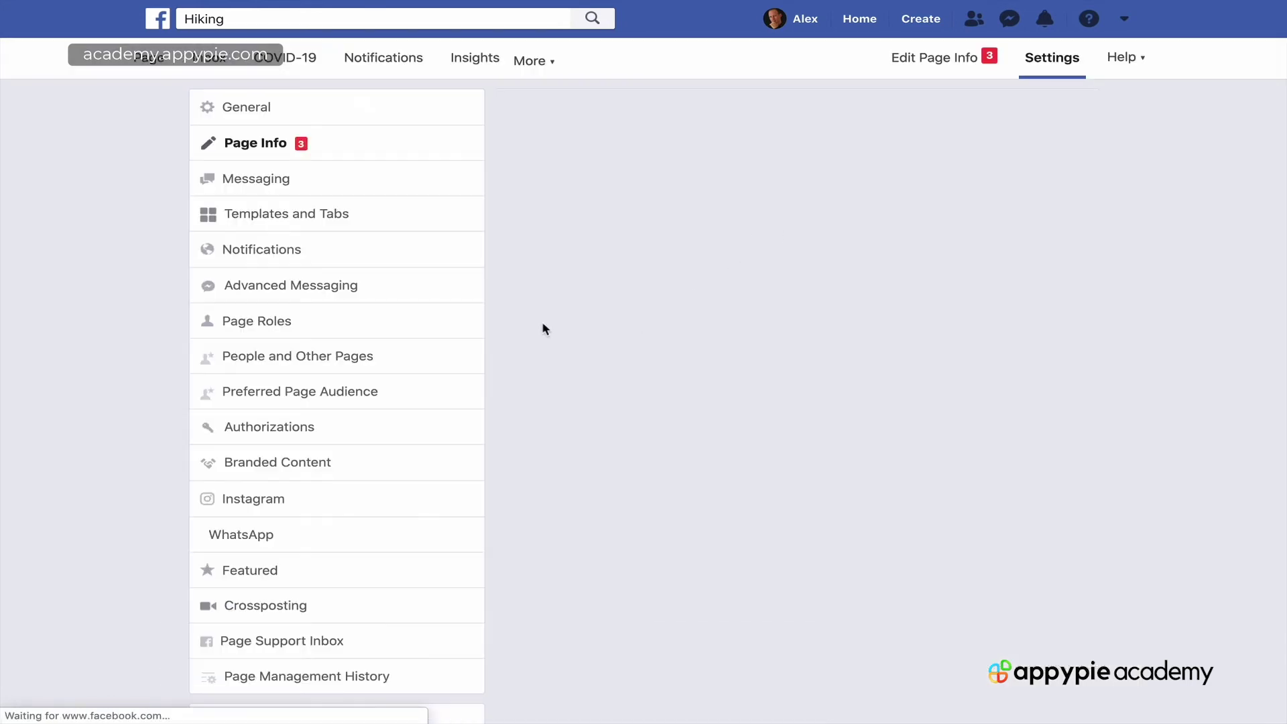
scroll(659, 368, down, 2)
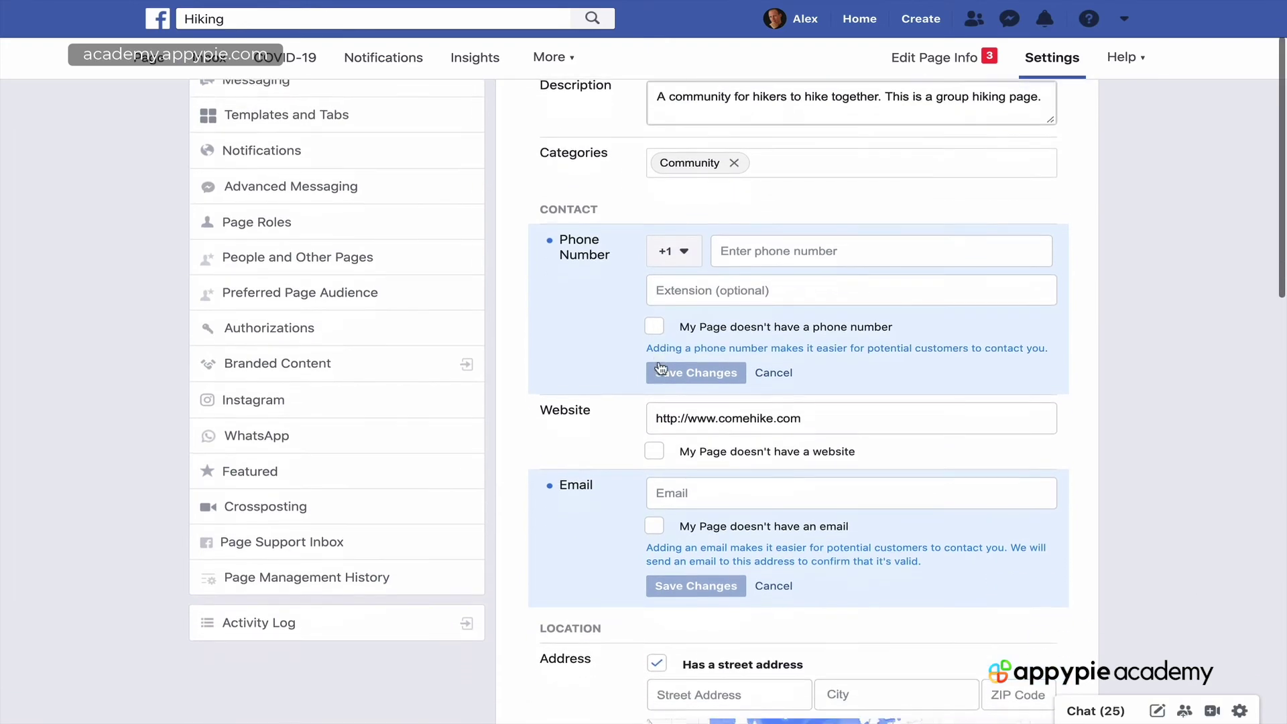
scroll(660, 367, down, 8)
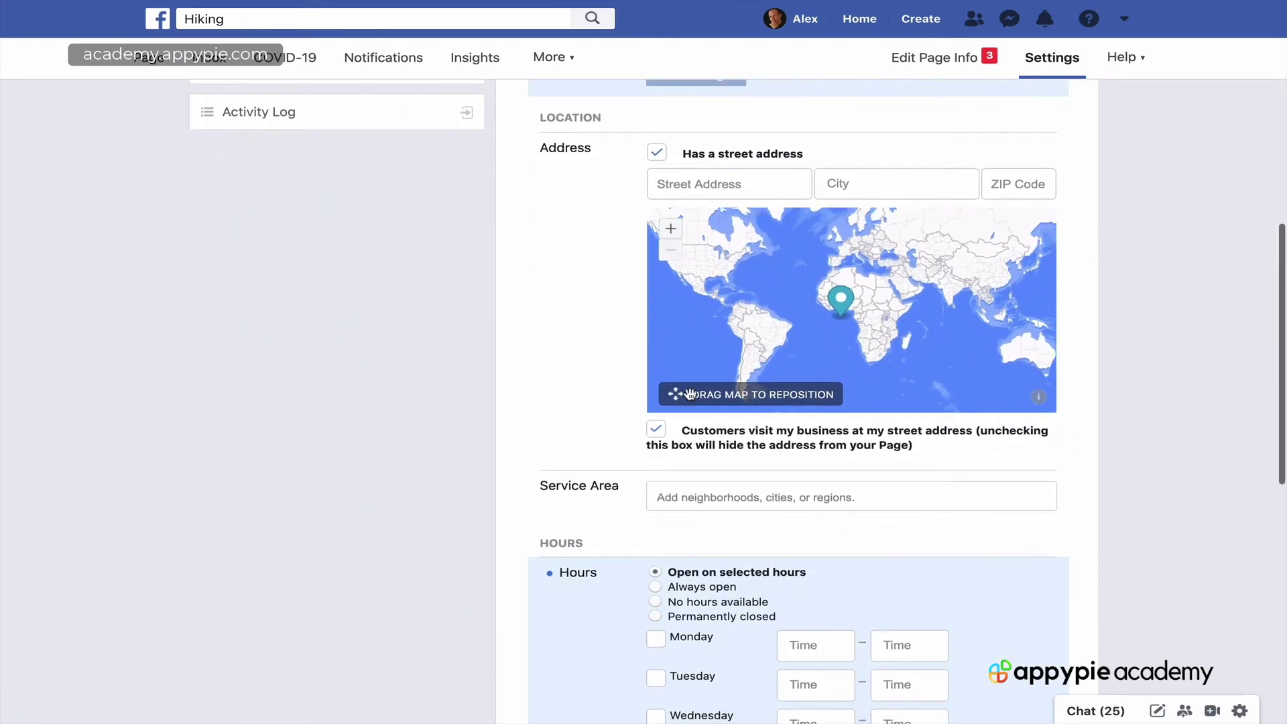
scroll(1135, 432, down, 5)
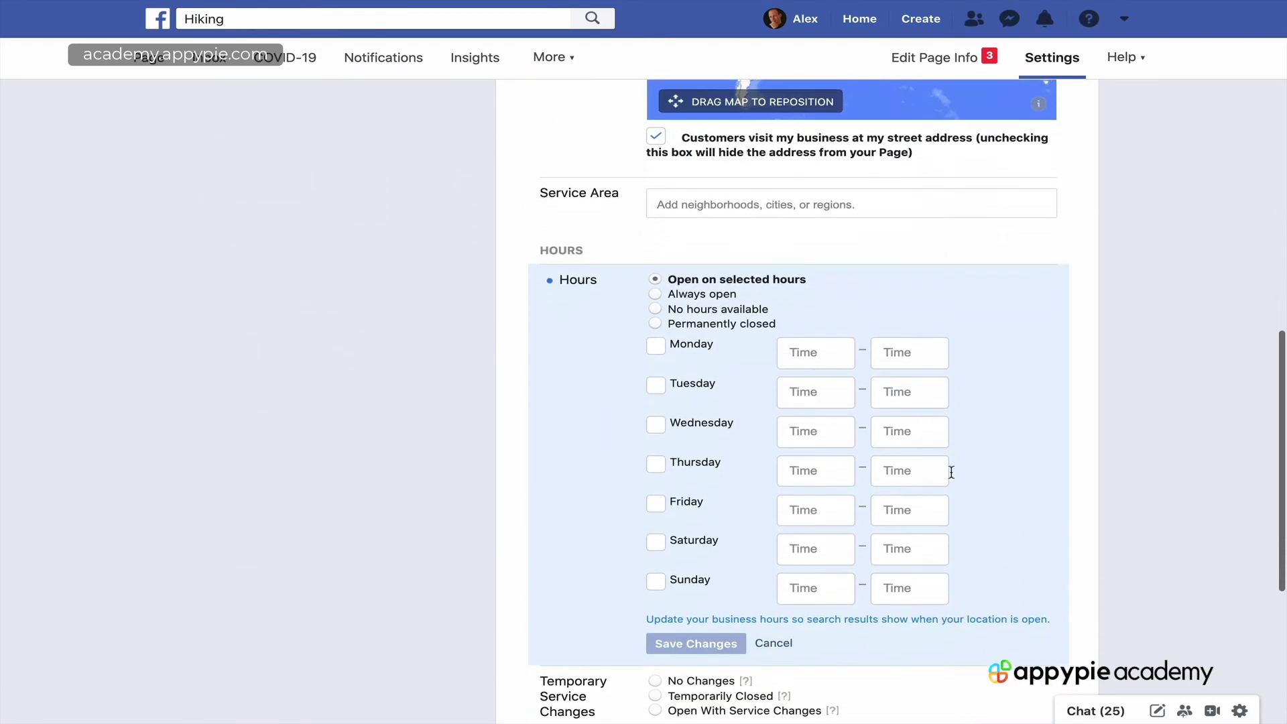
scroll(847, 477, down, 6)
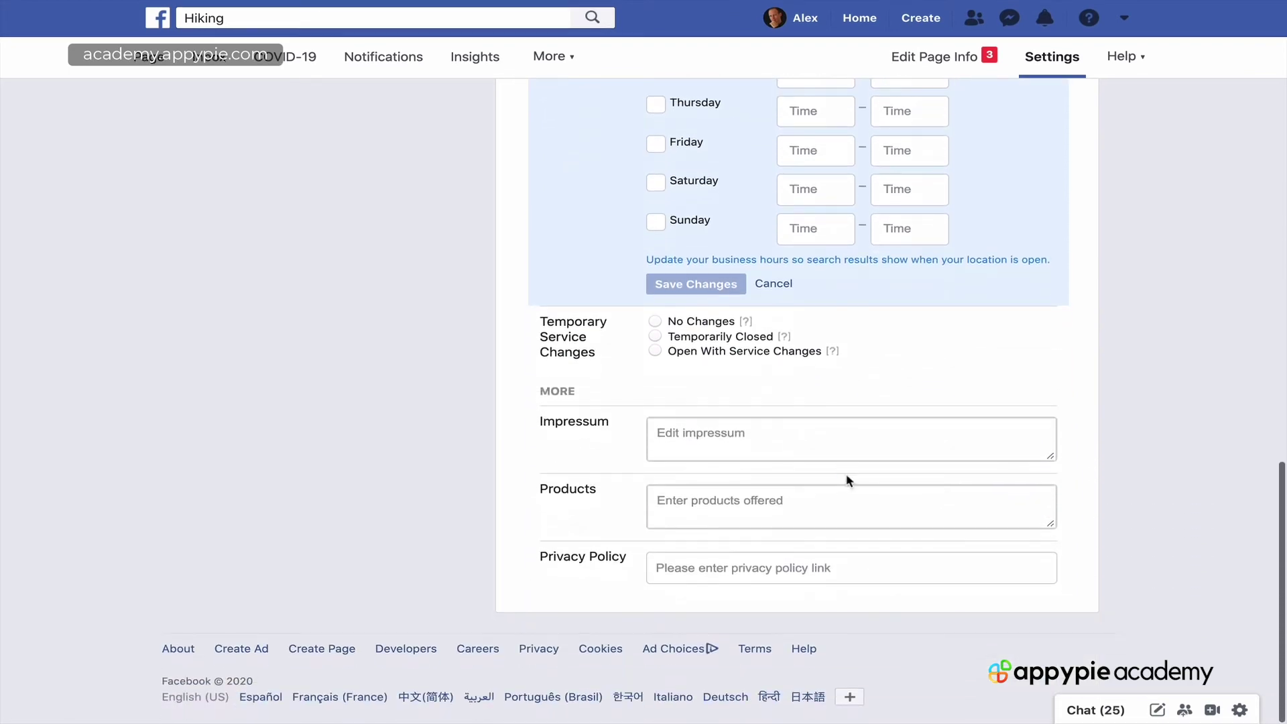
scroll(847, 480, up, 12)
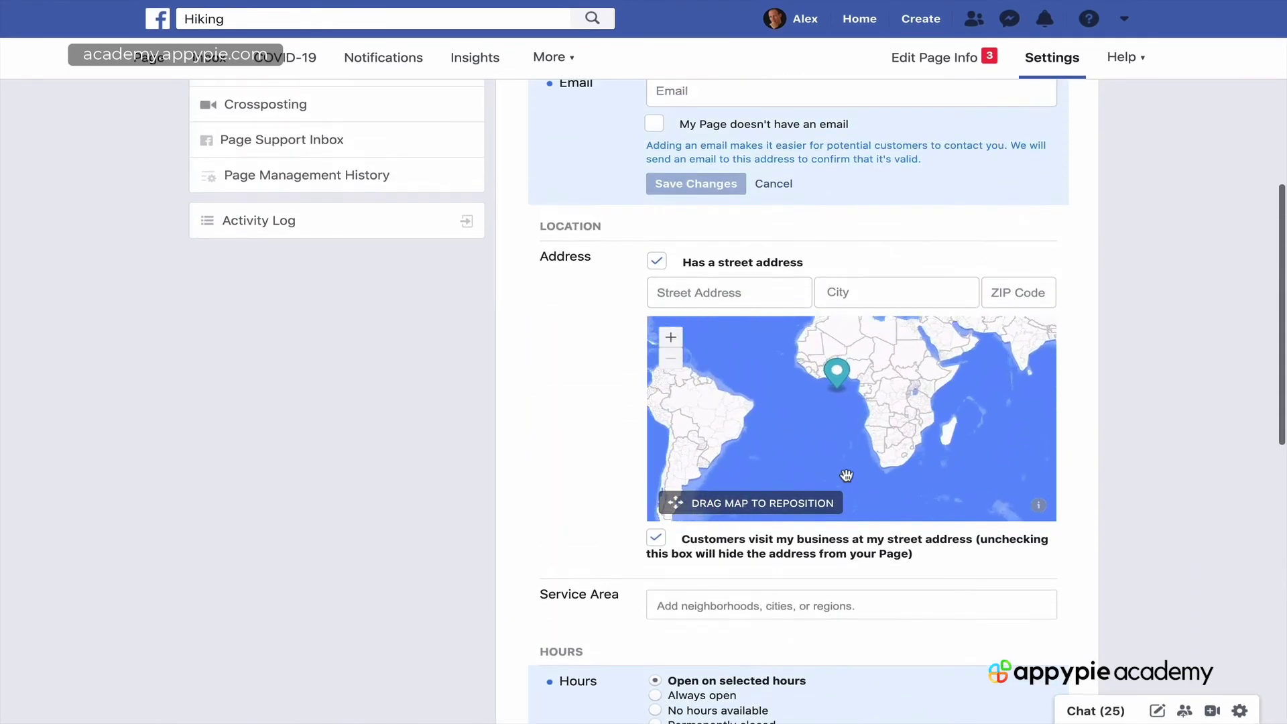
scroll(1115, 299, up, 8)
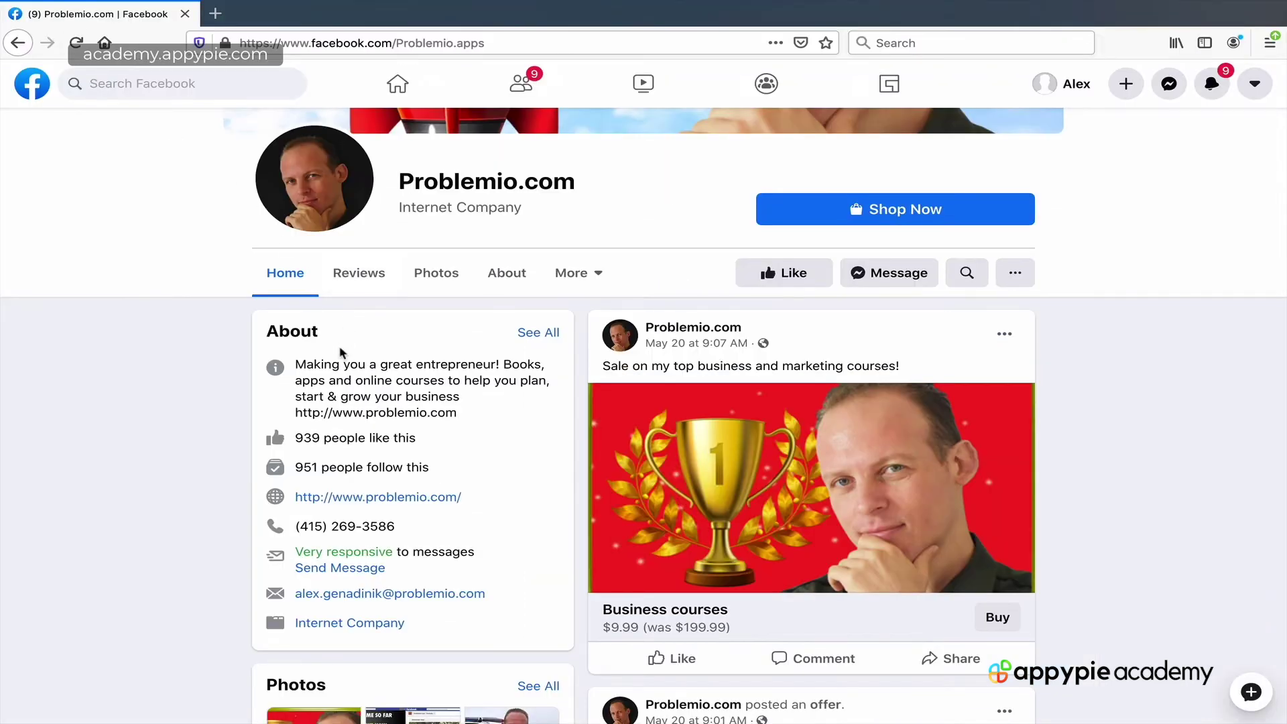
Highlight Problemio.com's About description 'Making you a great entrepreneur!' and its website address
scroll(341, 356, down, 1)
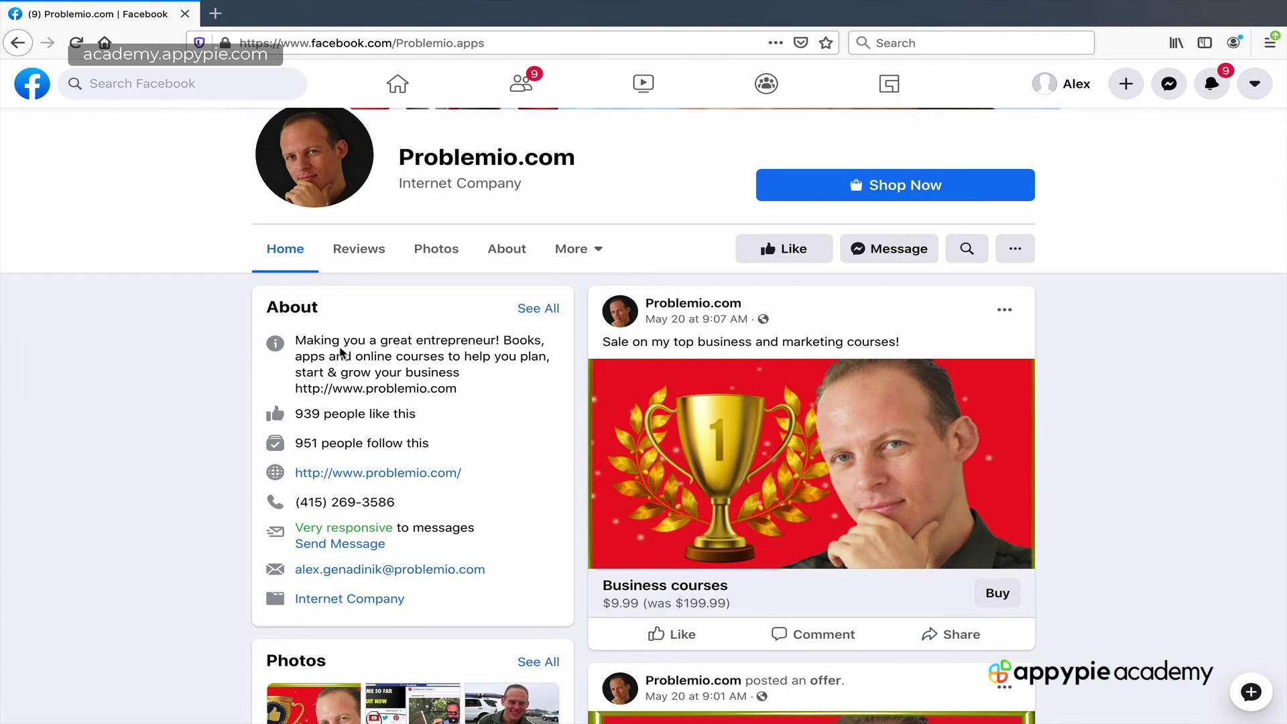
scroll(341, 353, up, 1)
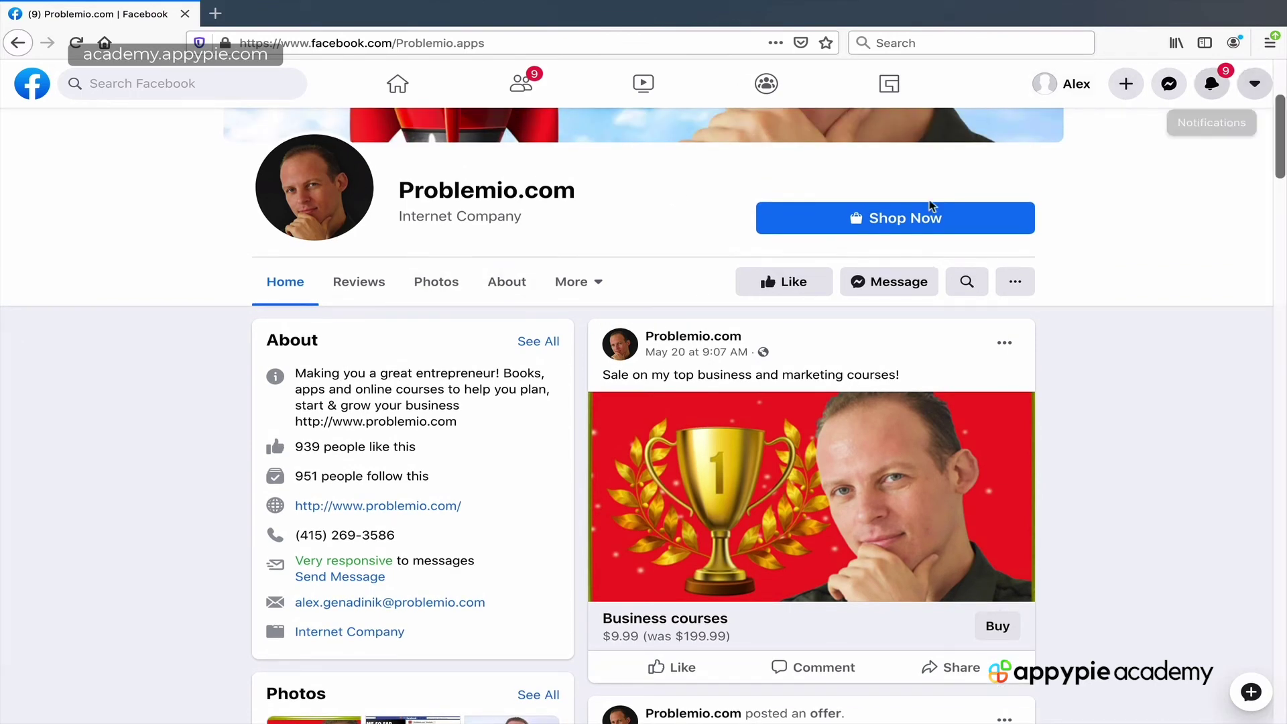
drag(314, 373, 414, 405)
scroll(333, 448, down, 2)
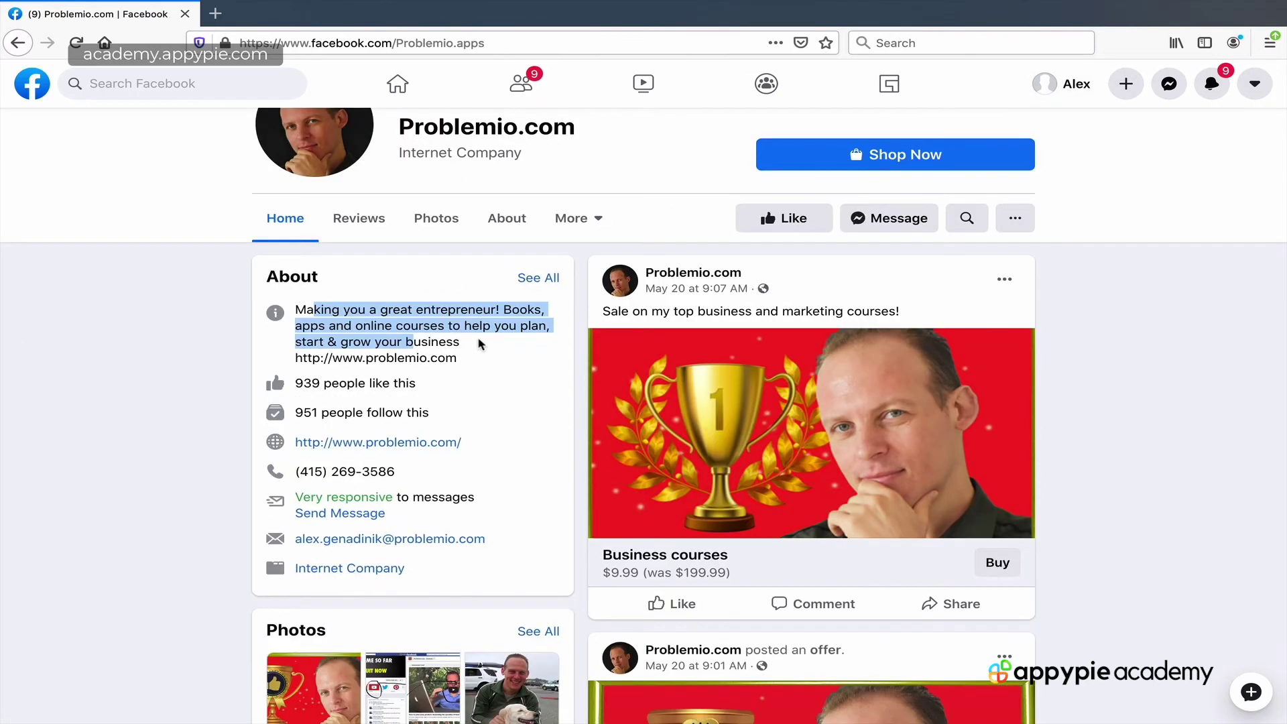
drag(477, 343, 304, 310)
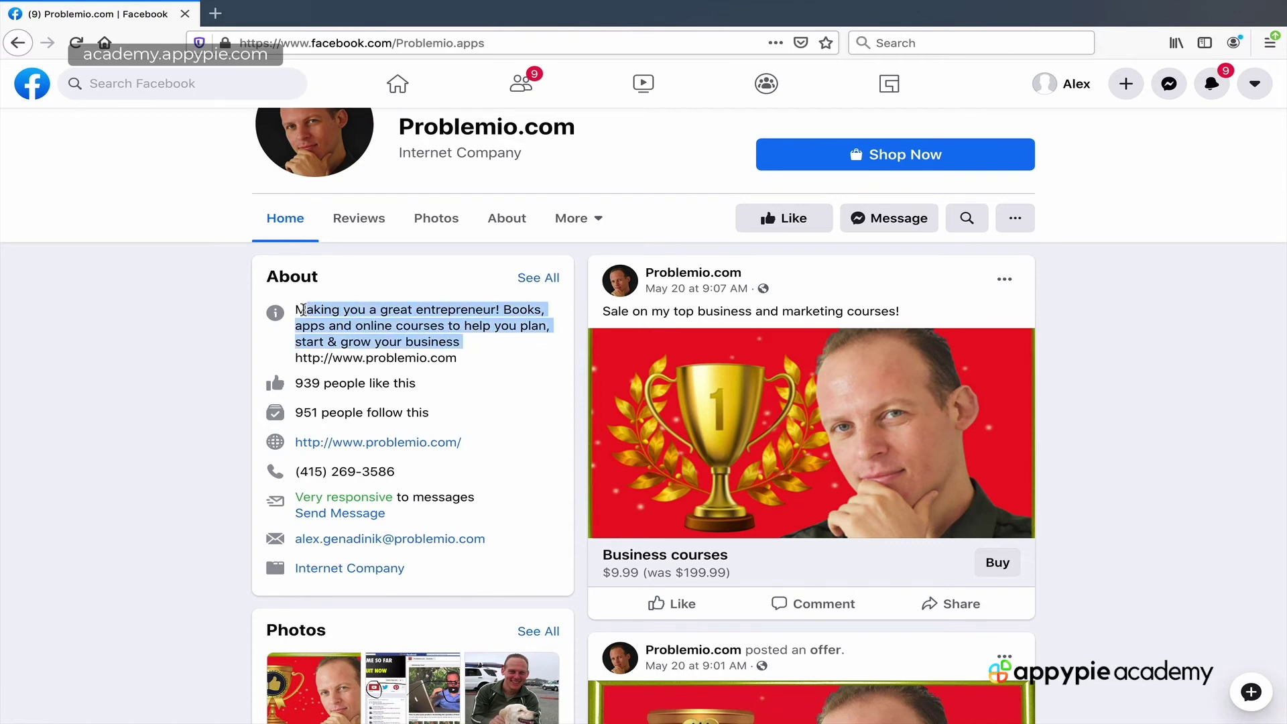
click(422, 446)
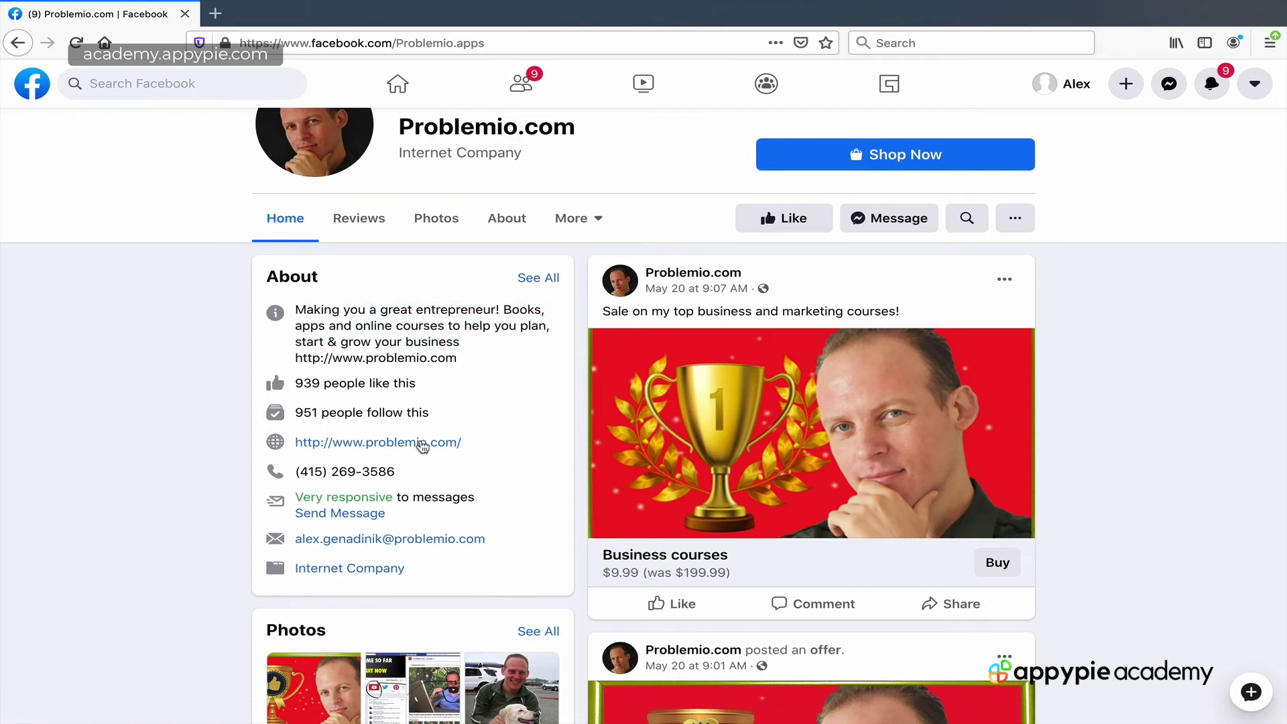
drag(458, 360, 348, 359)
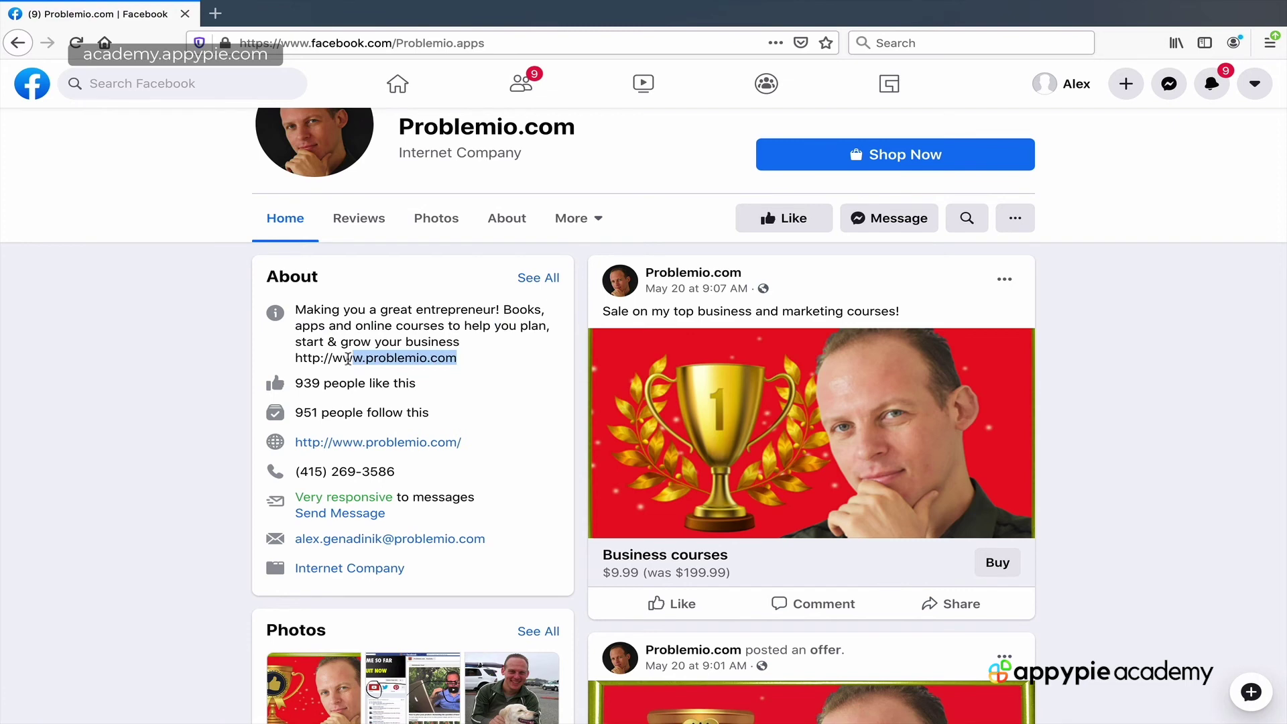
scroll(405, 324, up, 5)
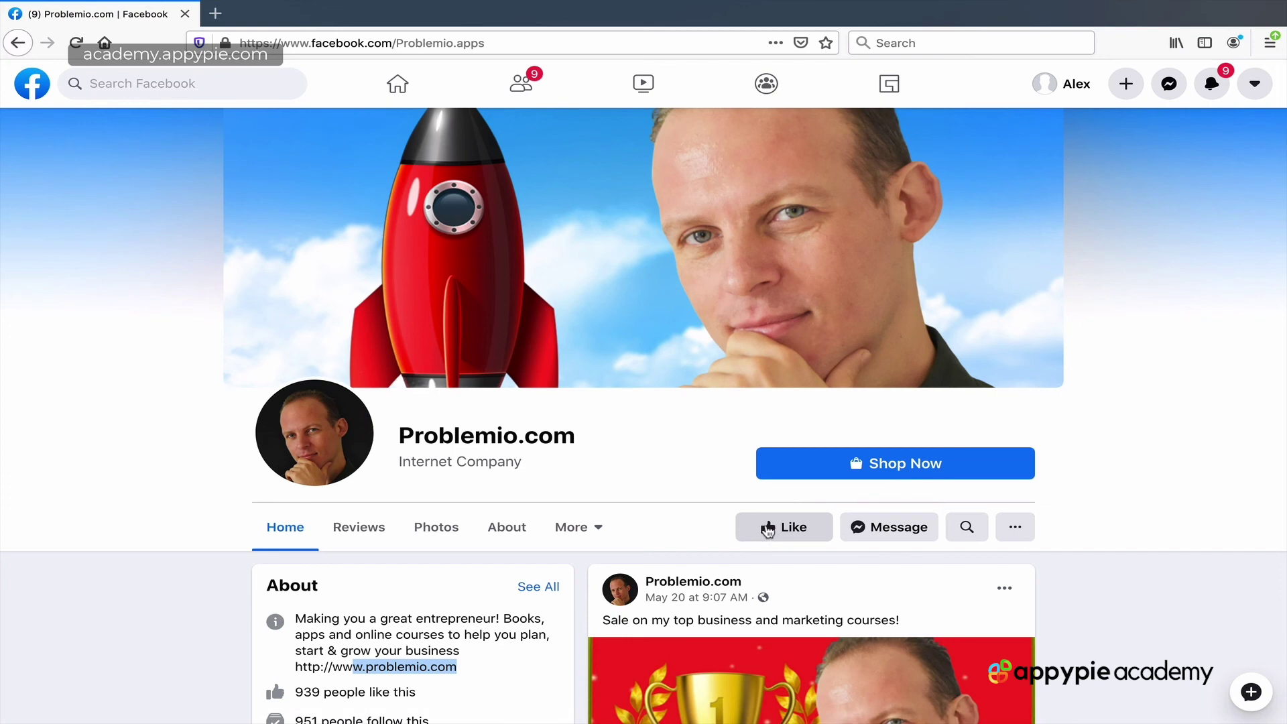
scroll(355, 469, down, 3)
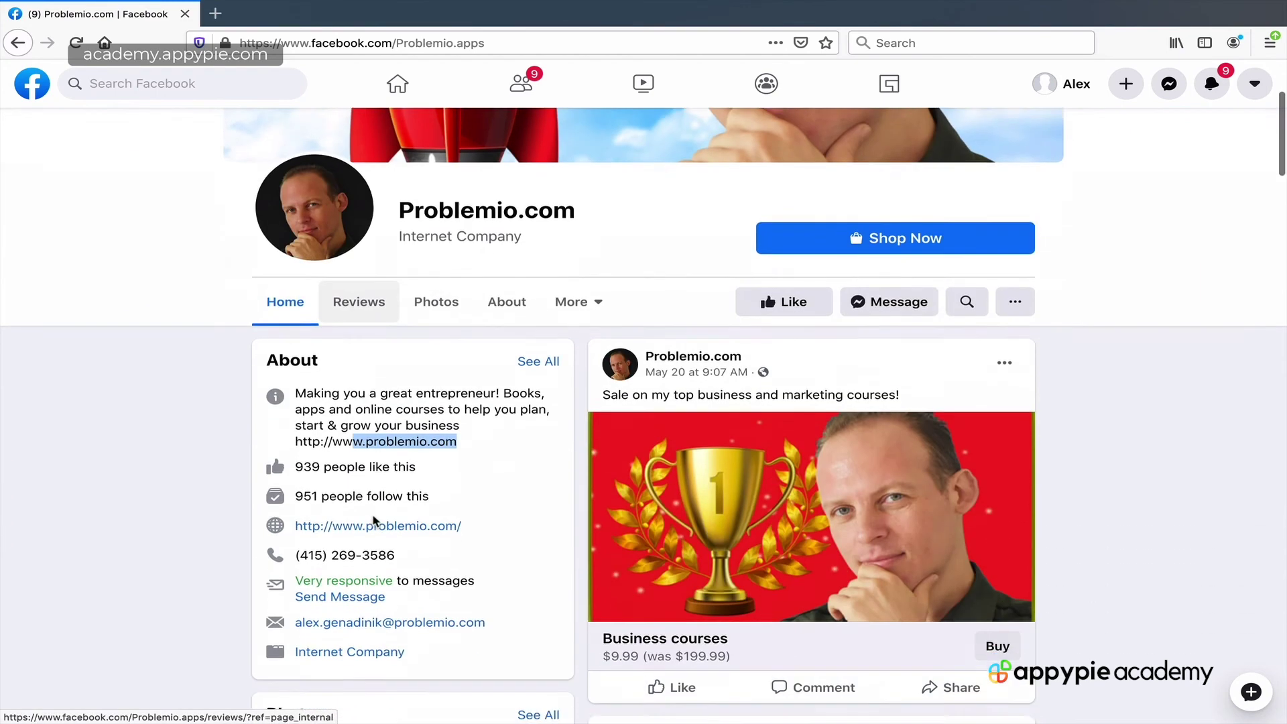
drag(301, 390, 464, 422)
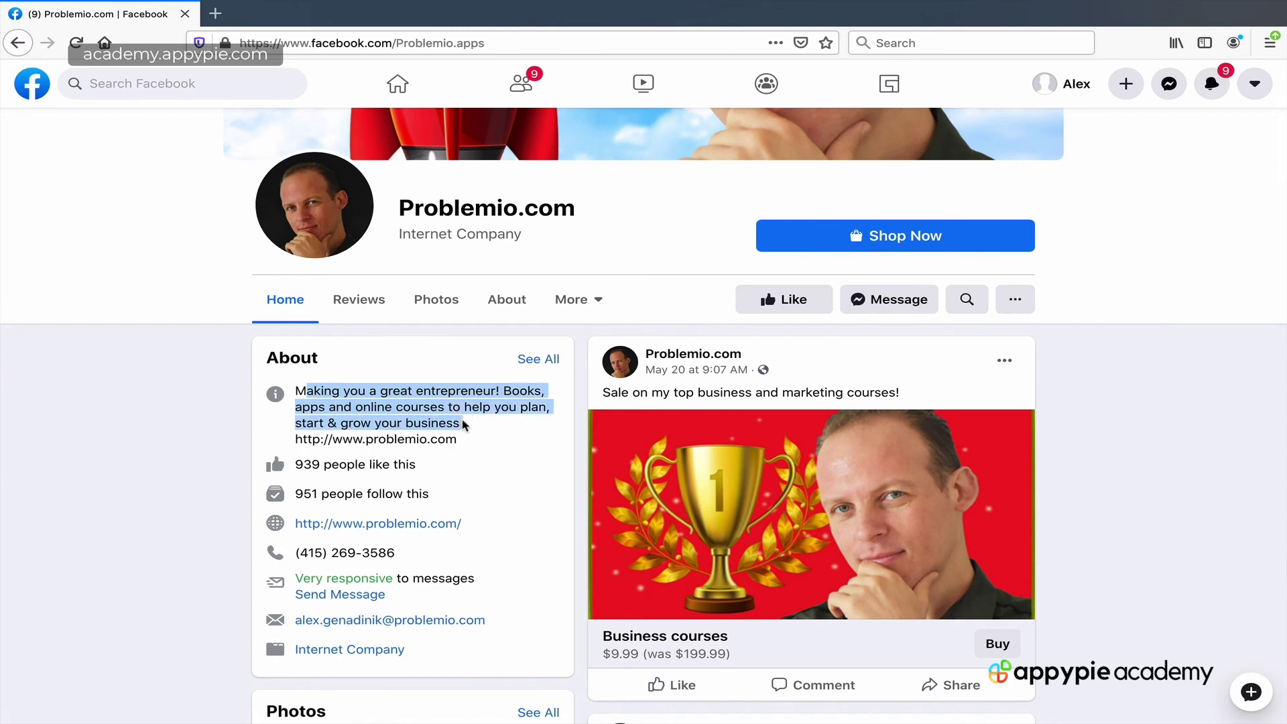